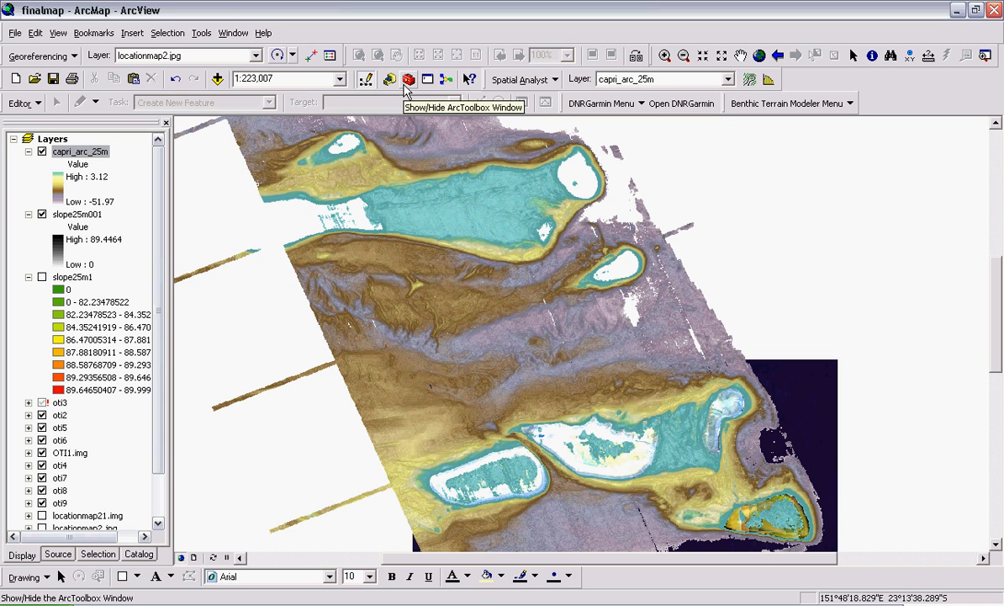
# Step: Search ArcToolbox for 'contour' and open the Contour tool from the results
pyautogui.click(404, 86)
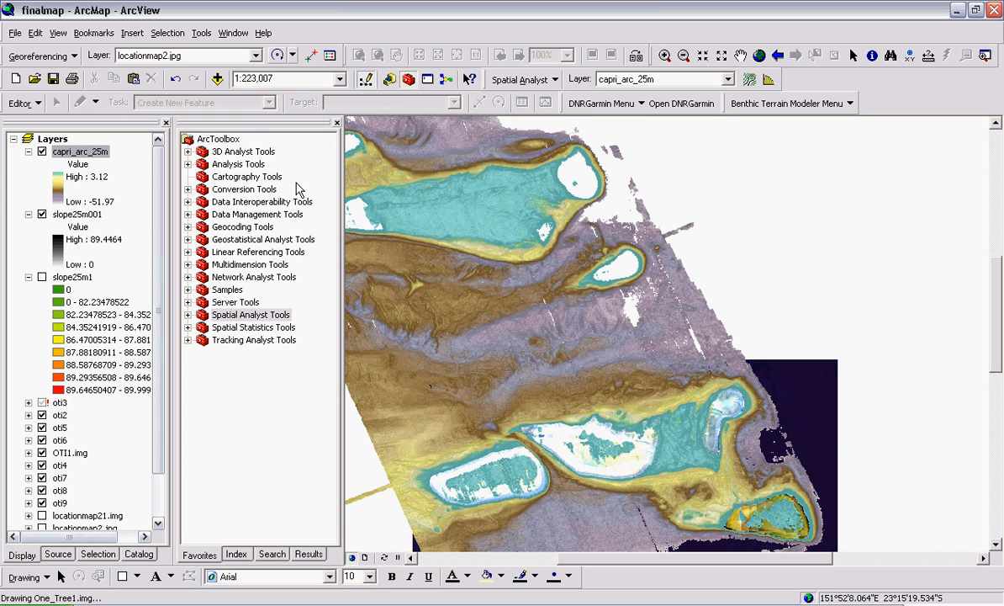
pyautogui.click(272, 554)
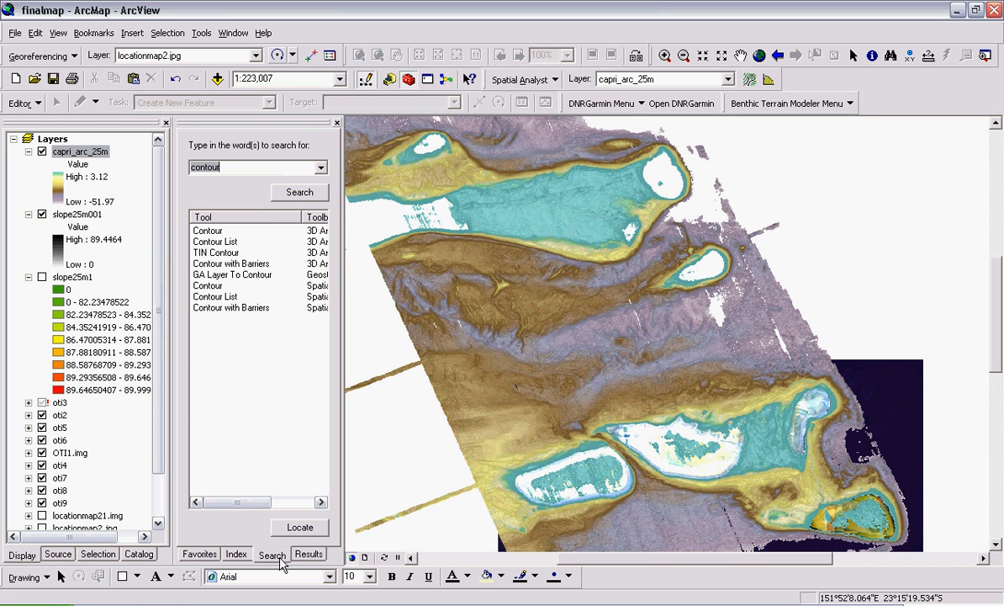
pyautogui.click(253, 168)
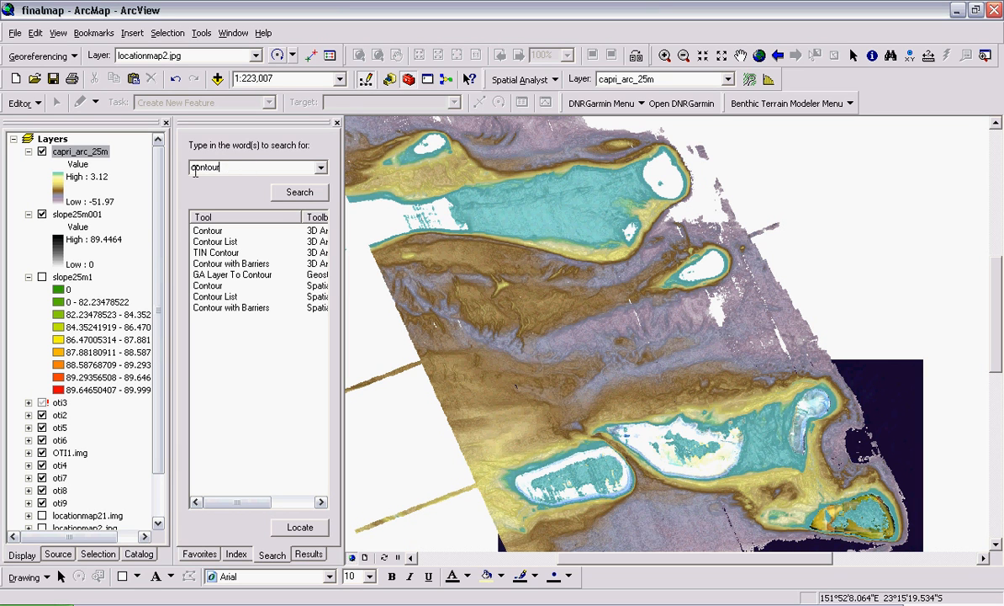
pyautogui.doubleClick(211, 232)
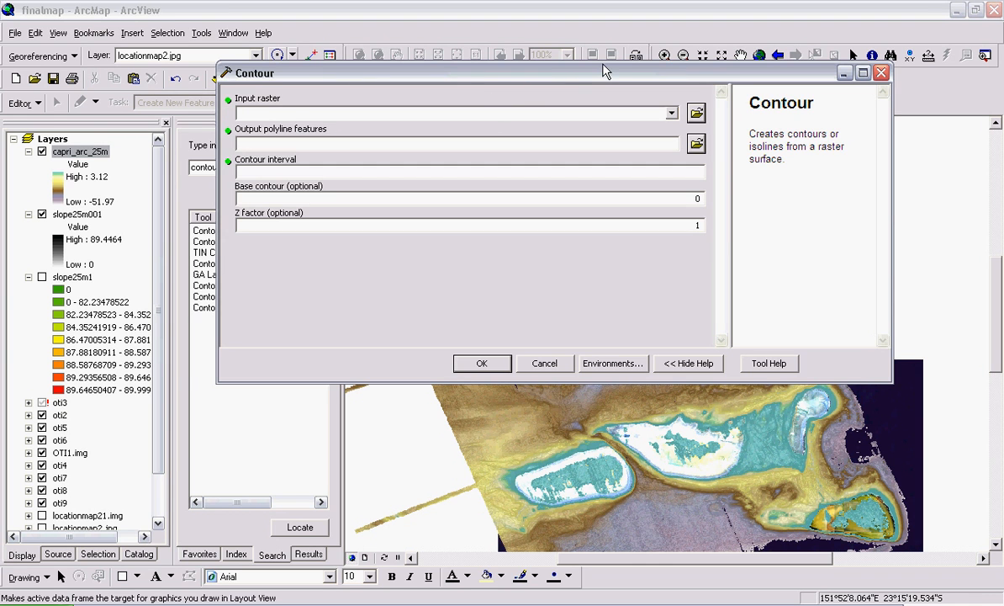
# Step: Set the Contour tool's input raster to capri_arc_25m
pyautogui.moveTo(603, 74); pyautogui.dragTo(437, 17)
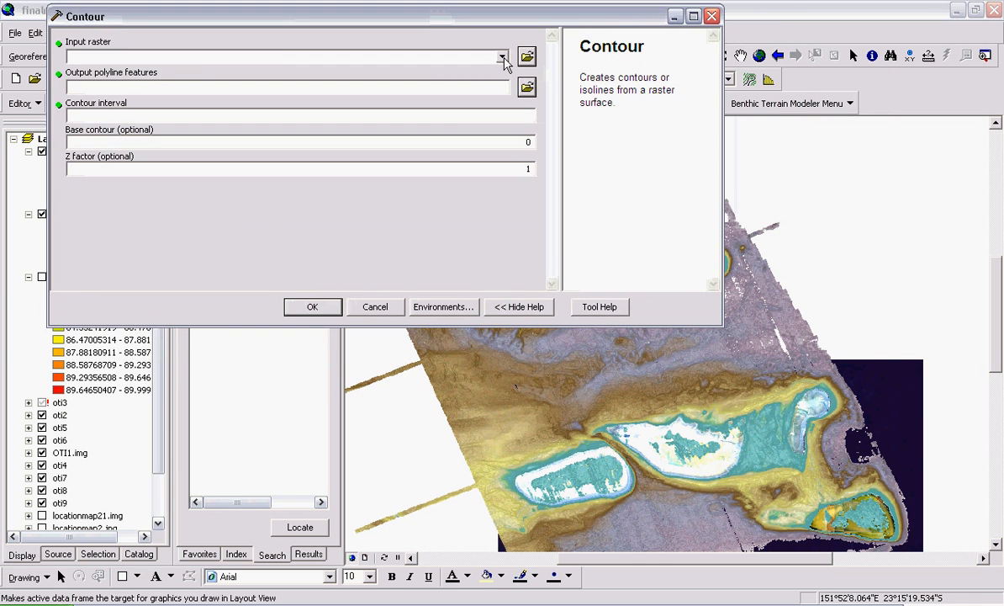
pyautogui.click(502, 58)
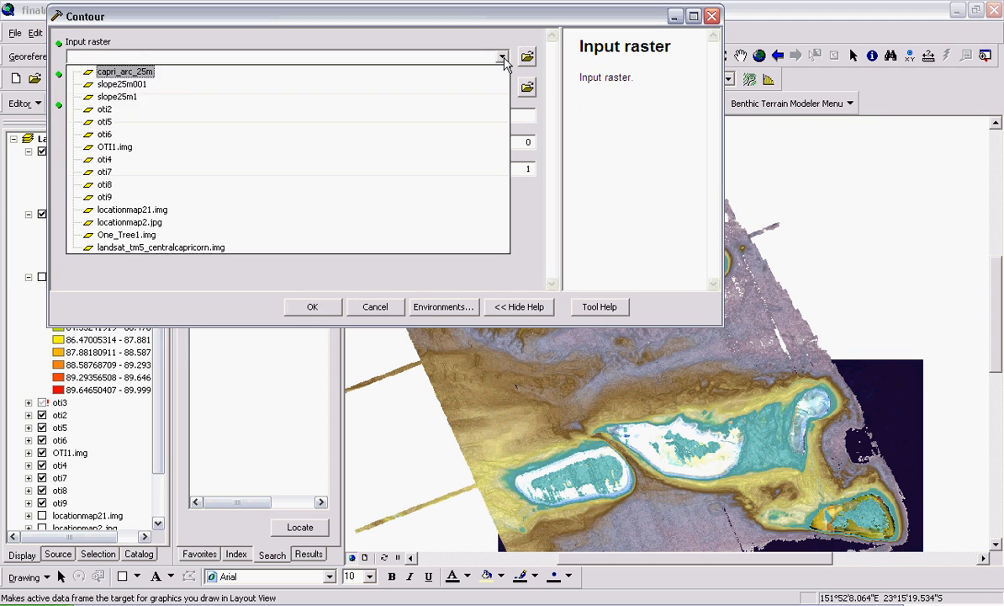
pyautogui.click(127, 74)
pyautogui.moveTo(183, 25); pyautogui.dragTo(216, 58)
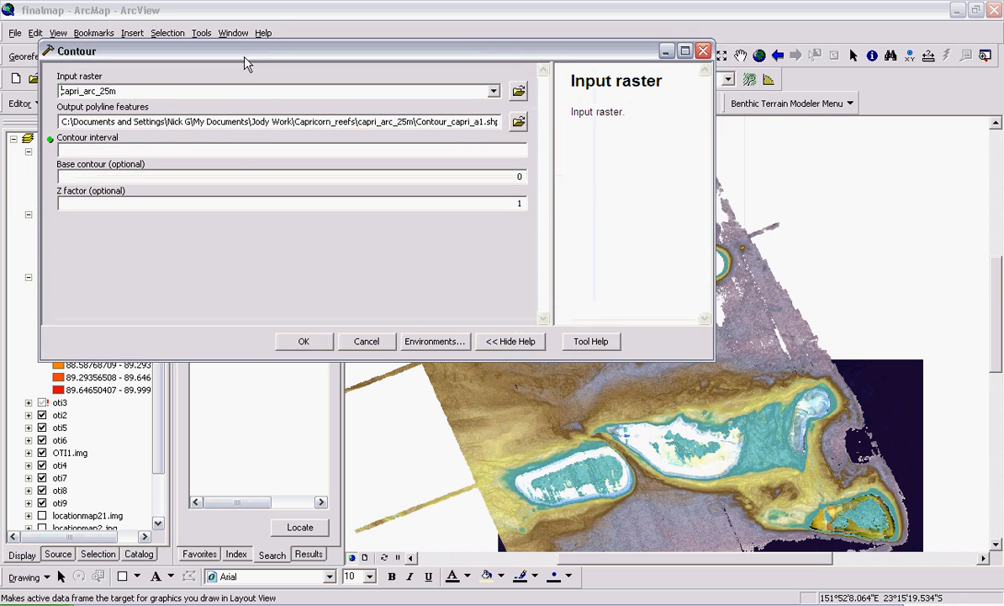
# Step: Browse to the capri_arc_25m folder and create a new 'contours' folder there for the output
pyautogui.click(516, 121)
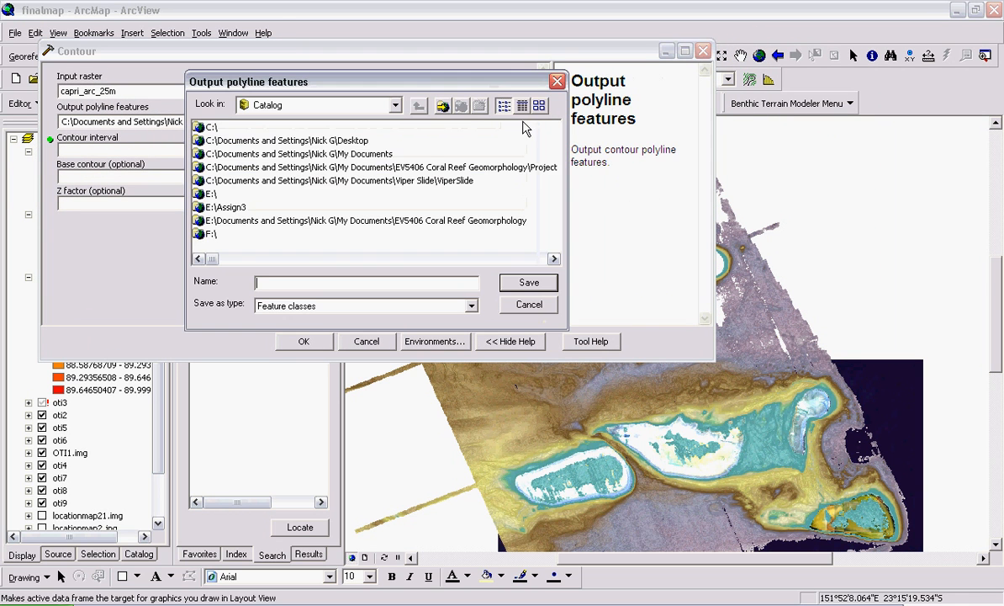
pyautogui.doubleClick(296, 153)
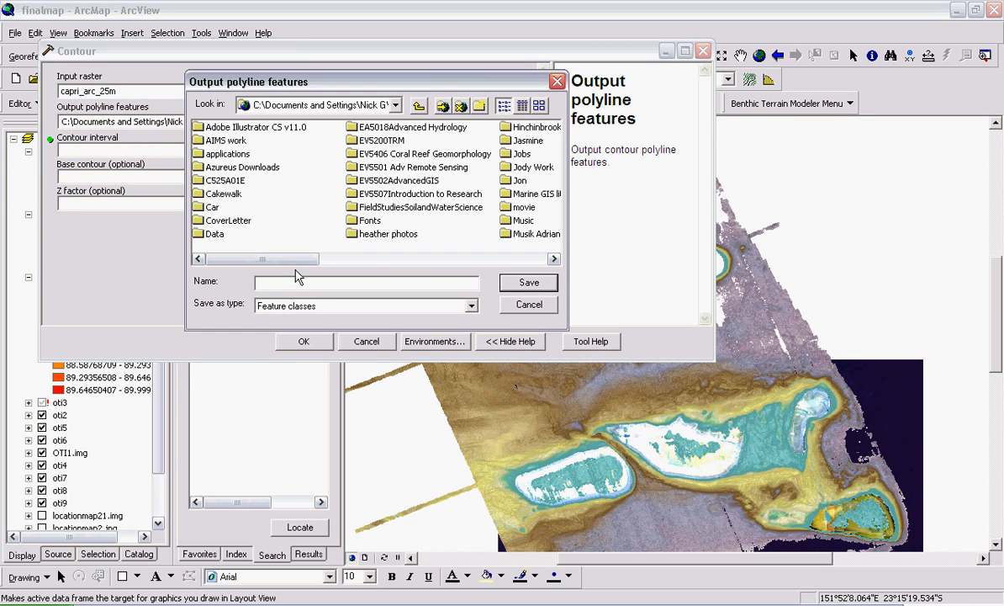
pyautogui.moveTo(299, 259); pyautogui.dragTo(367, 261)
pyautogui.doubleClick(360, 165)
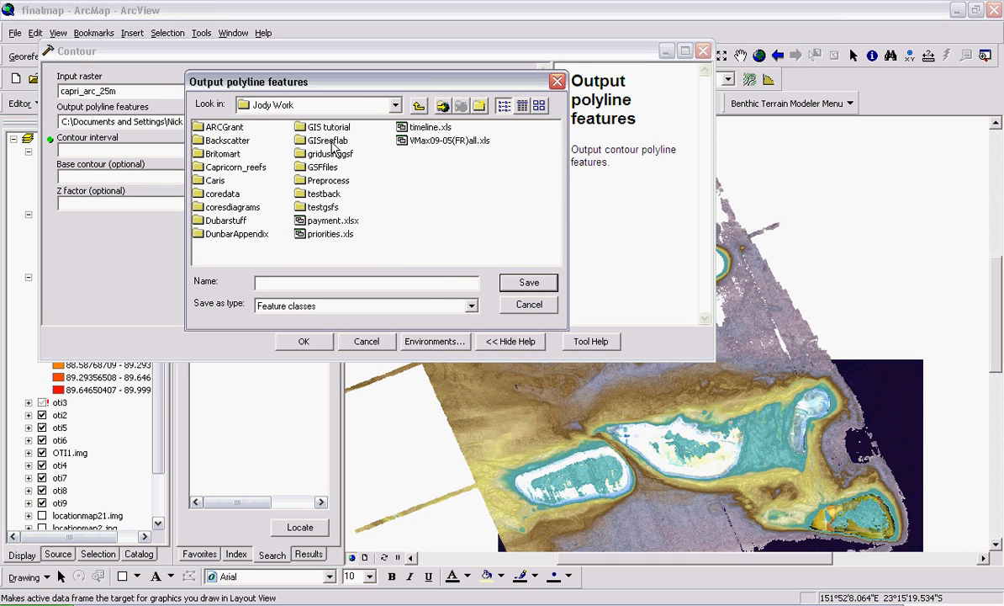
pyautogui.doubleClick(236, 167)
pyautogui.doubleClick(233, 141)
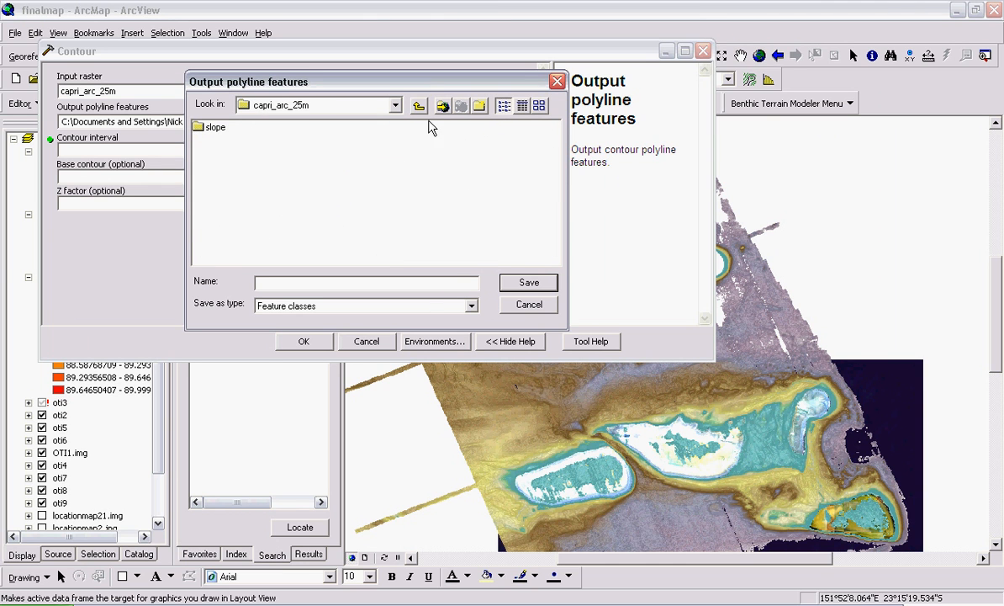
pyautogui.click(480, 107)
pyautogui.write('contours')
pyautogui.press('Return')
pyautogui.doubleClick(211, 127)
# Step: Name the output capricontour5m and save it in the contours folder
pyautogui.click(317, 282)
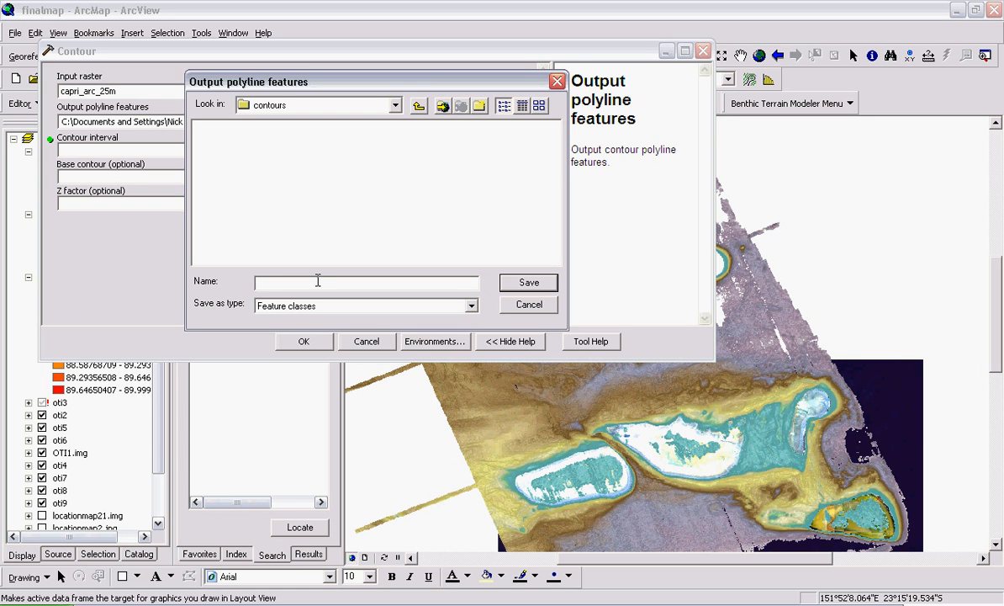
pyautogui.write('conotur')
pyautogui.press('BackSpace')
pyautogui.press('BackSpace')
pyautogui.press('BackSpace')
pyautogui.press('BackSpace')
pyautogui.write('apricontour5m')
pyautogui.click(526, 285)
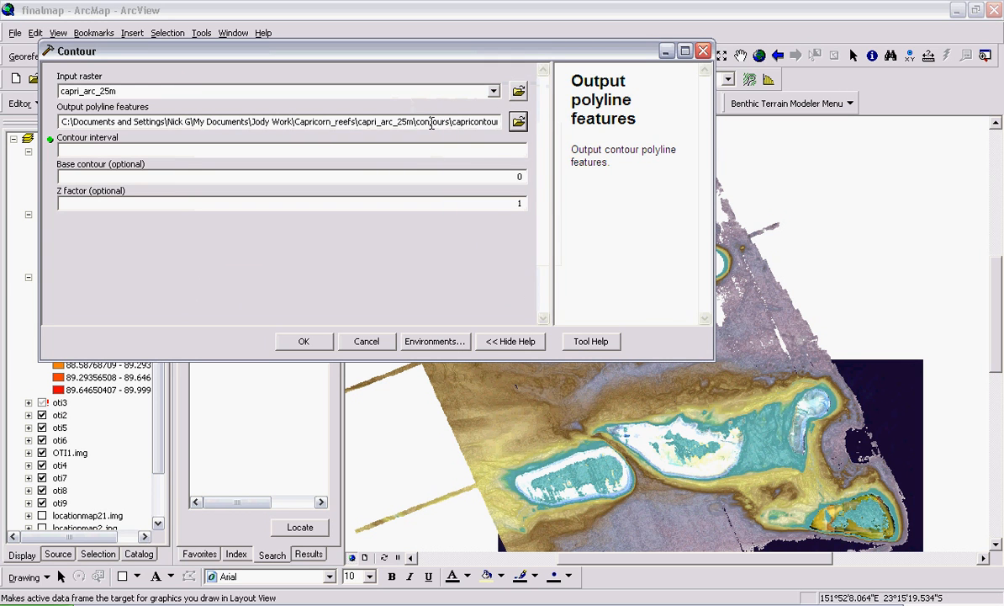
# Step: Enter a contour interval of 5, keep base contour 0 and Z factor 1, and run the tool
pyautogui.click(431, 123)
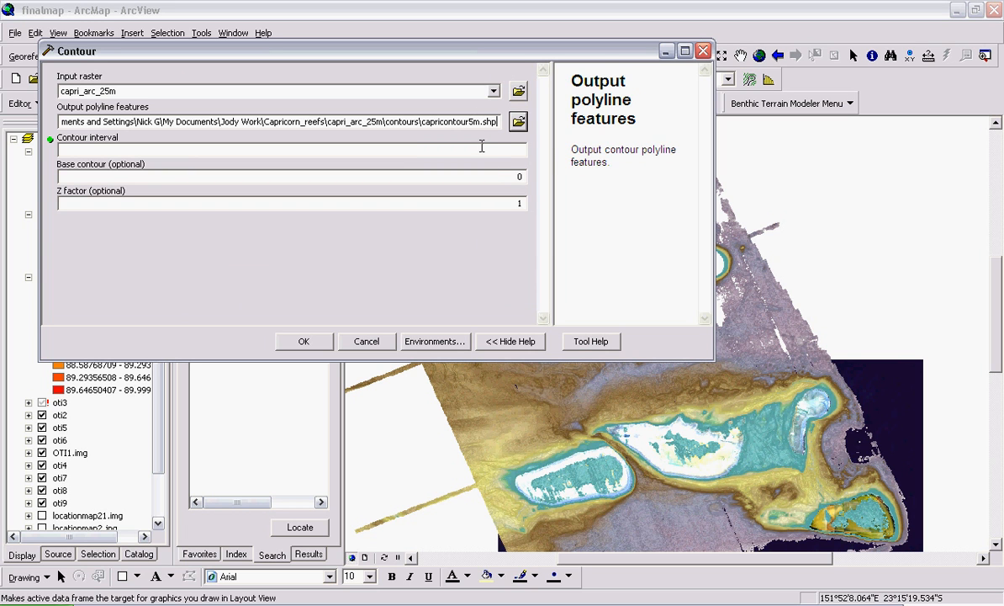
pyautogui.click(482, 151)
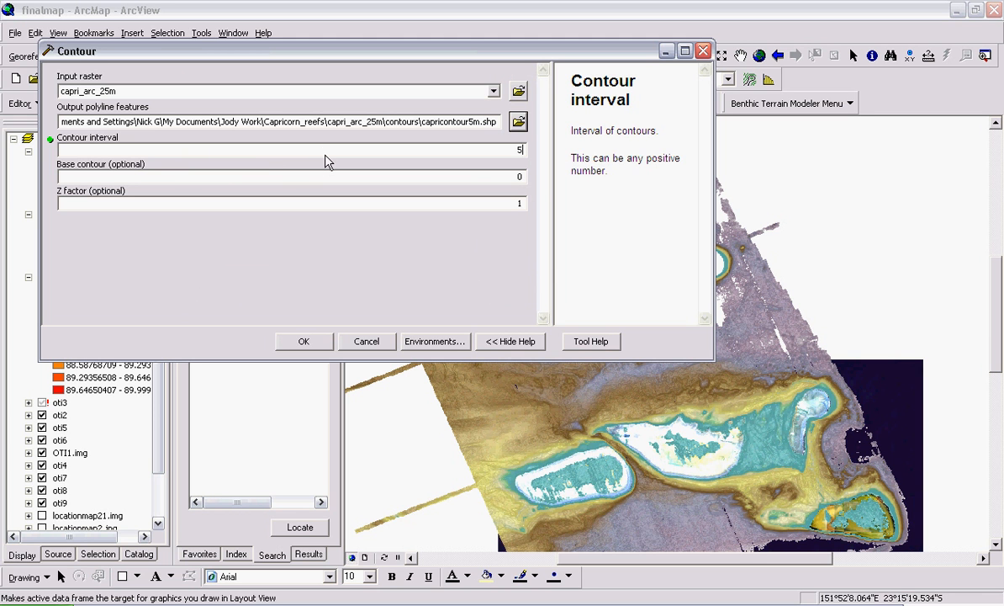
pyautogui.moveTo(413, 59); pyautogui.dragTo(551, 8)
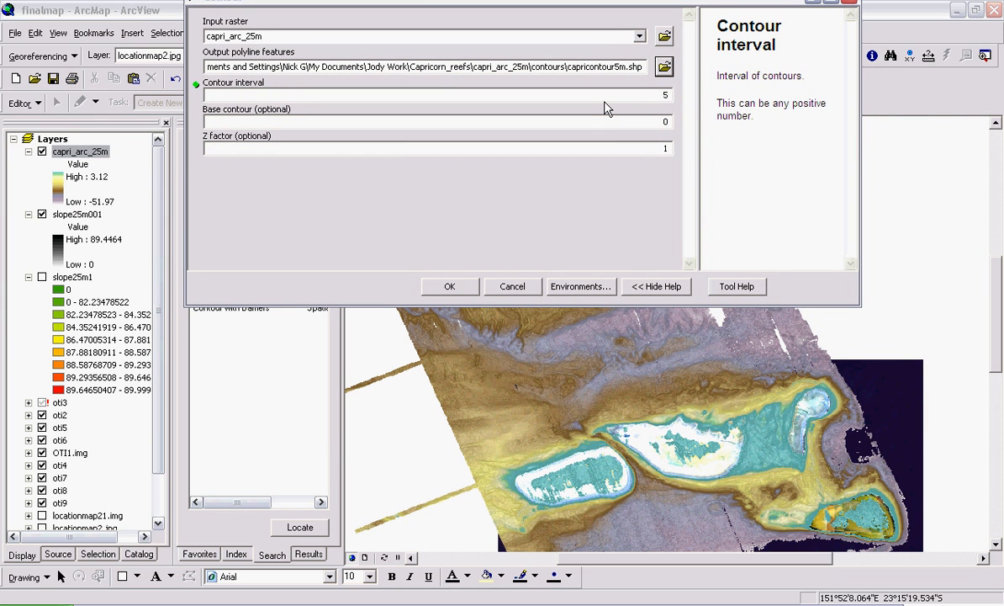
pyautogui.moveTo(467, 4); pyautogui.dragTo(524, 62)
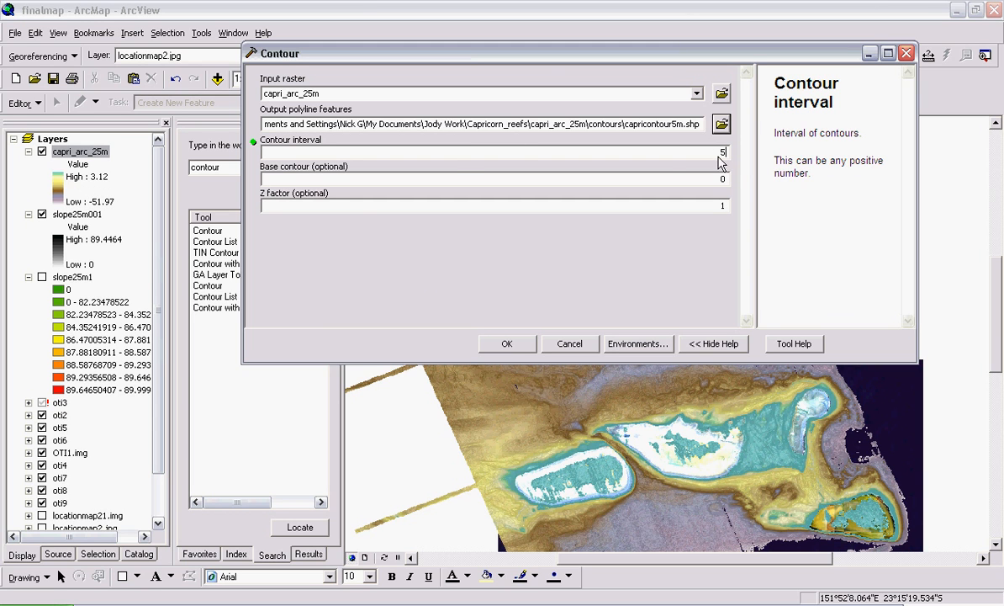
pyautogui.click(705, 181)
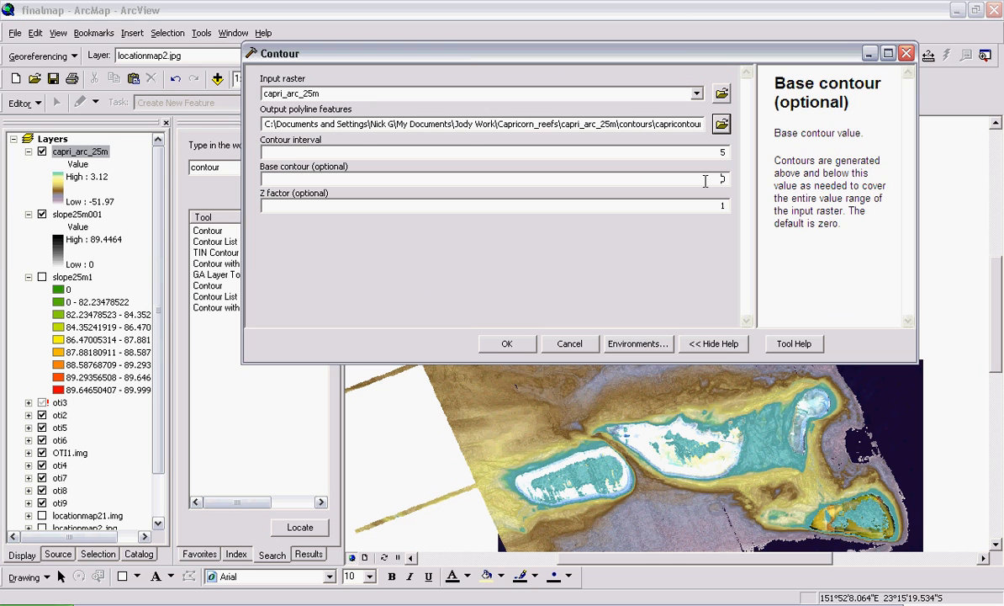
pyautogui.click(671, 209)
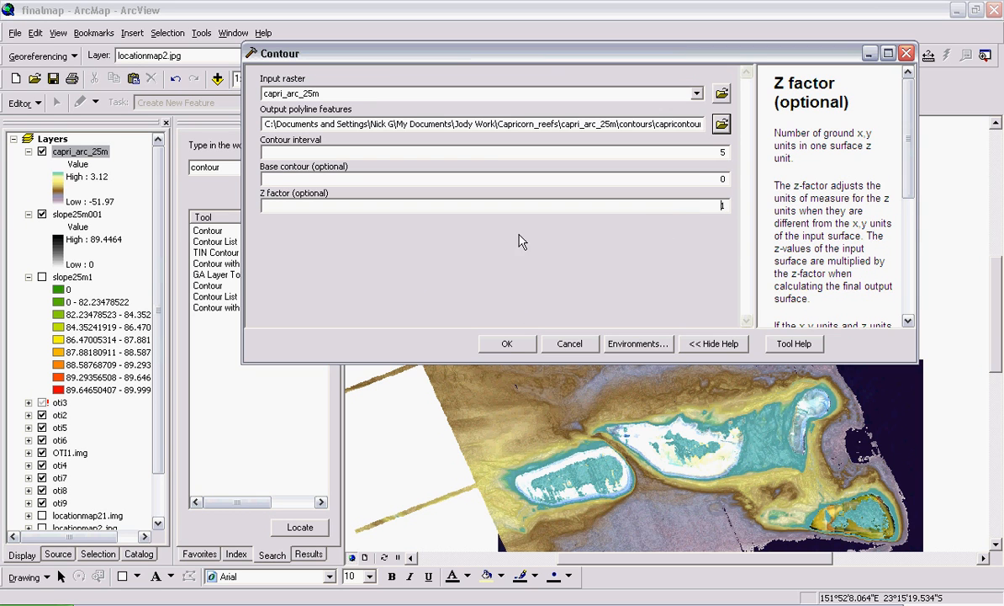
pyautogui.click(516, 343)
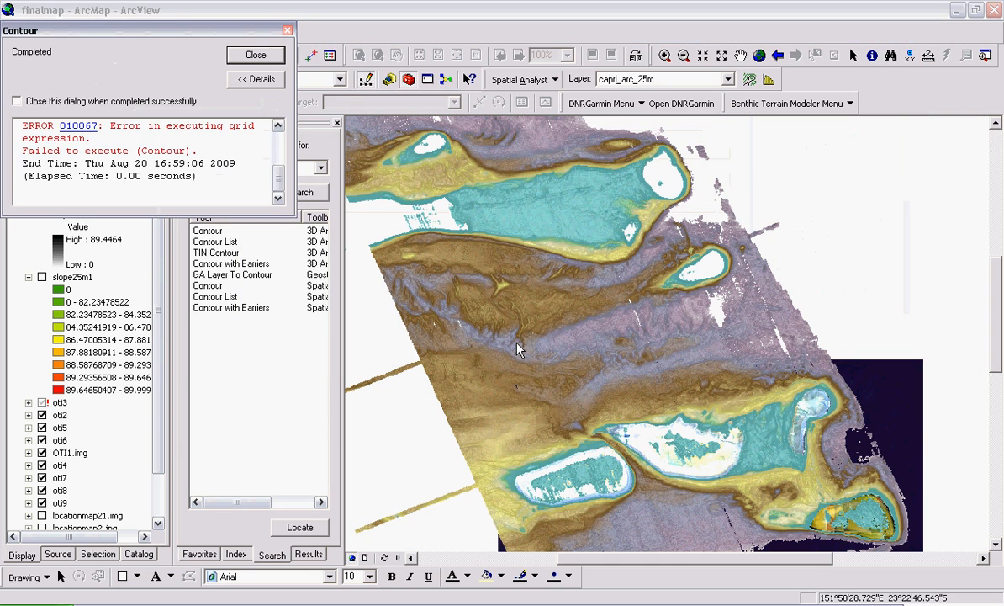
# Step: Read the help for error 010067, then close the help, the failure report and the Contour tool
pyautogui.click(81, 131)
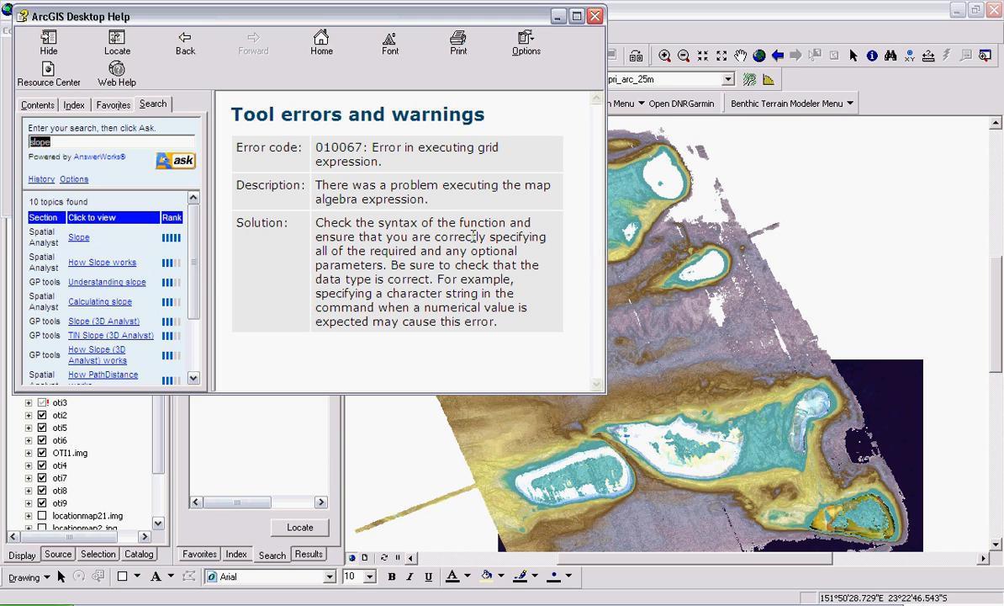
pyautogui.click(595, 18)
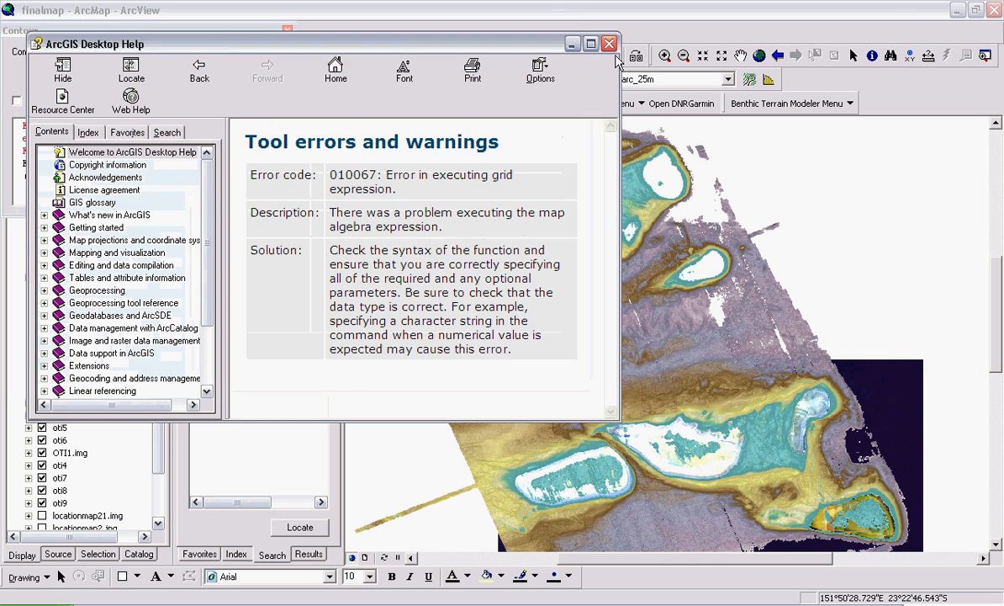
pyautogui.click(614, 46)
pyautogui.click(255, 55)
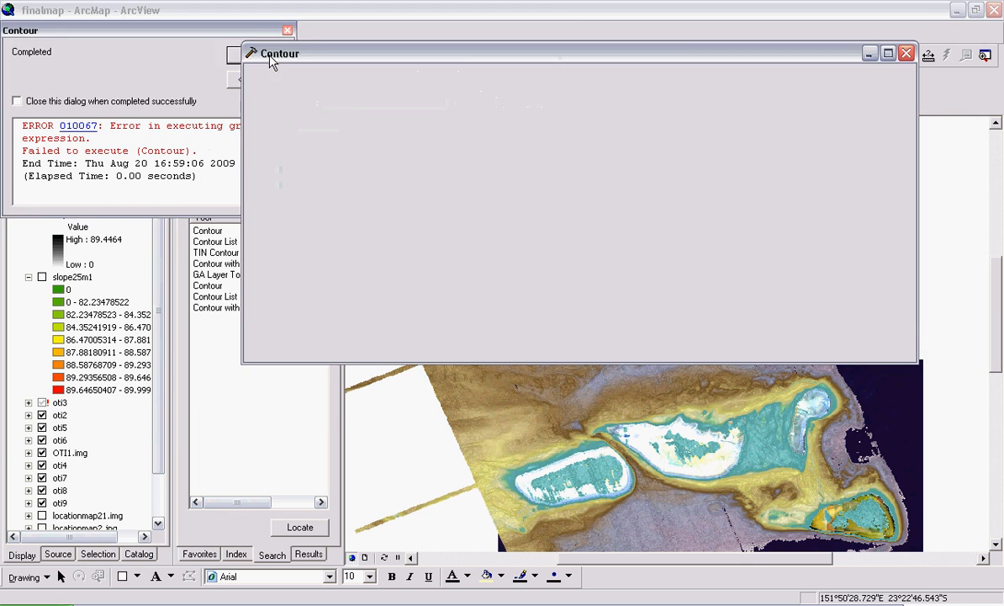
pyautogui.click(570, 343)
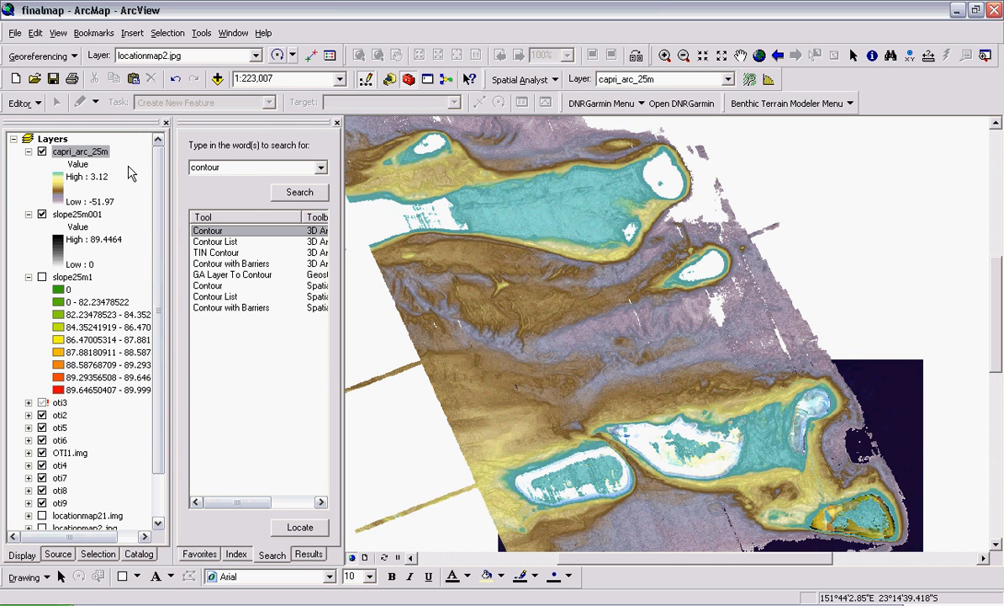
# Step: Inspect capri_arc_25m's Source properties, a 32-bit floating-point GRID with 0.00025 cell size, then cancel
pyautogui.moveTo(79, 156); pyautogui.dragTo(78, 151)
pyautogui.rightClick(78, 154)
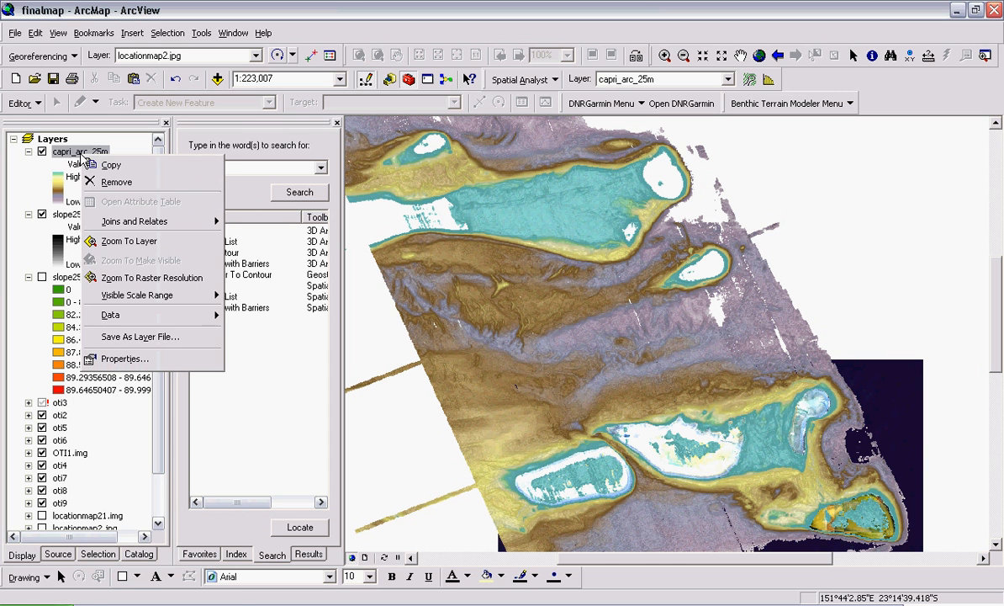
pyautogui.click(169, 334)
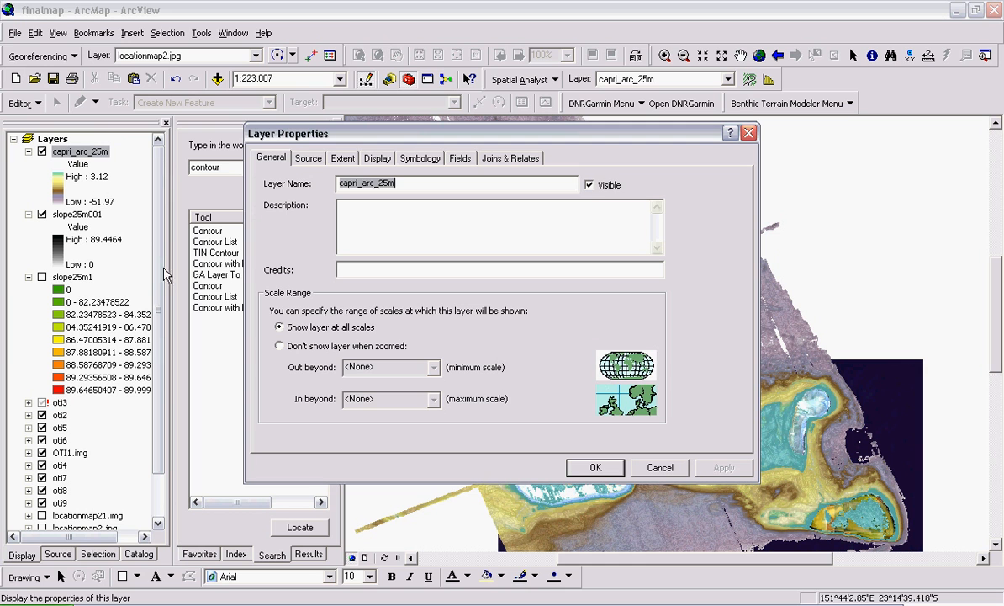
pyautogui.click(286, 160)
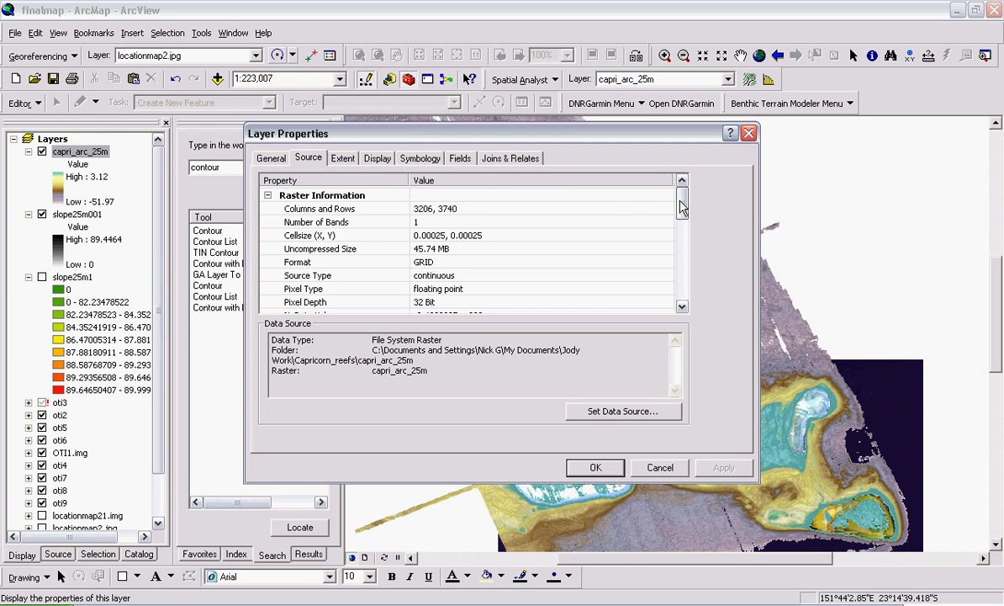
pyautogui.moveTo(682, 201); pyautogui.dragTo(632, 175)
pyautogui.moveTo(684, 208); pyautogui.dragTo(673, 190)
pyautogui.click(606, 465)
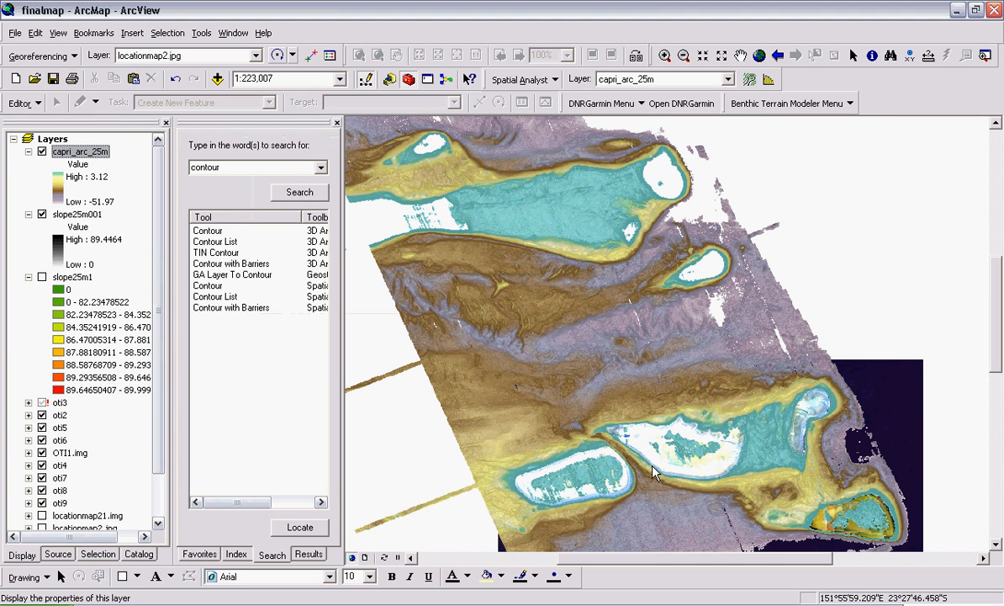
# Step: Choose Data > Export Data for the capri_arc_25m layer
pyautogui.rightClick(74, 156)
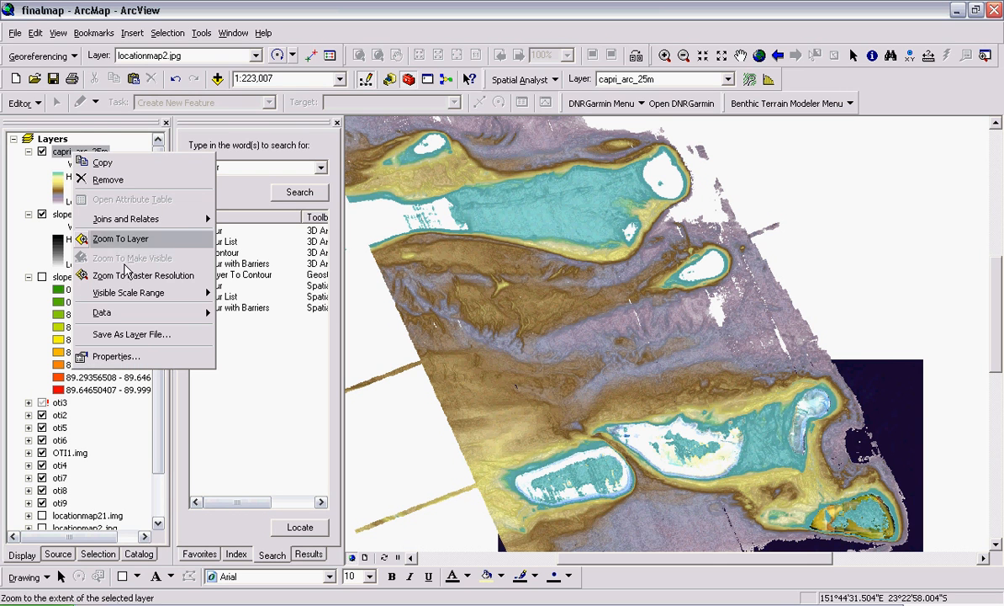
pyautogui.moveTo(156, 323)
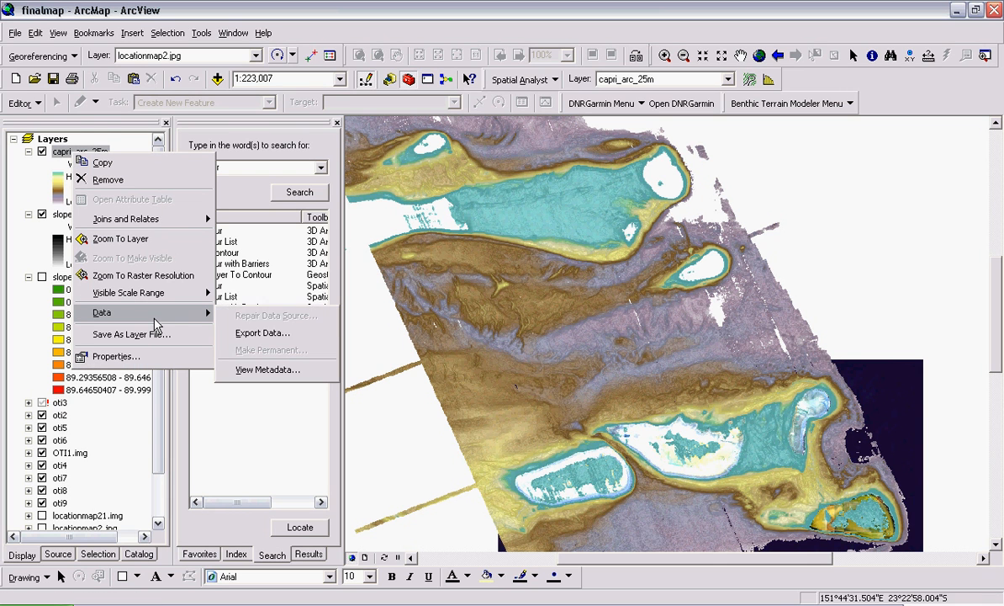
pyautogui.click(268, 334)
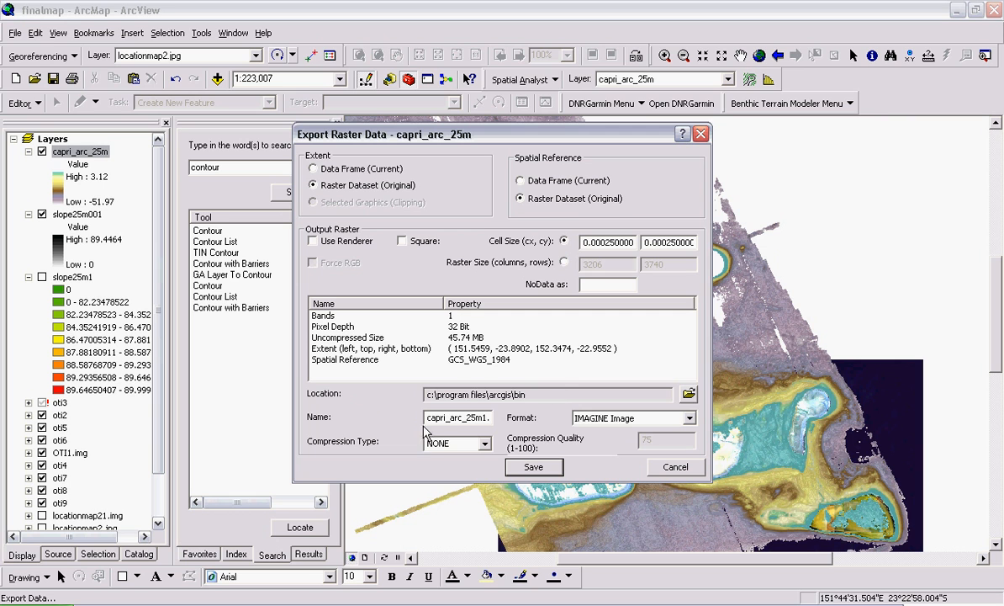
# Step: Create a new Grids folder inside capri_arc_25m and set it as the export location
pyautogui.click(689, 394)
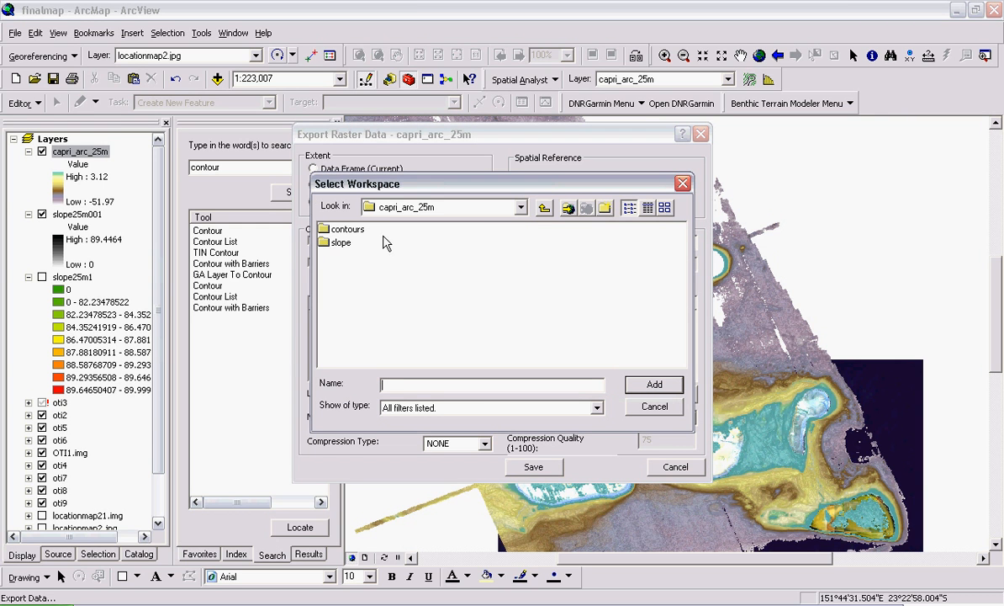
pyautogui.click(609, 210)
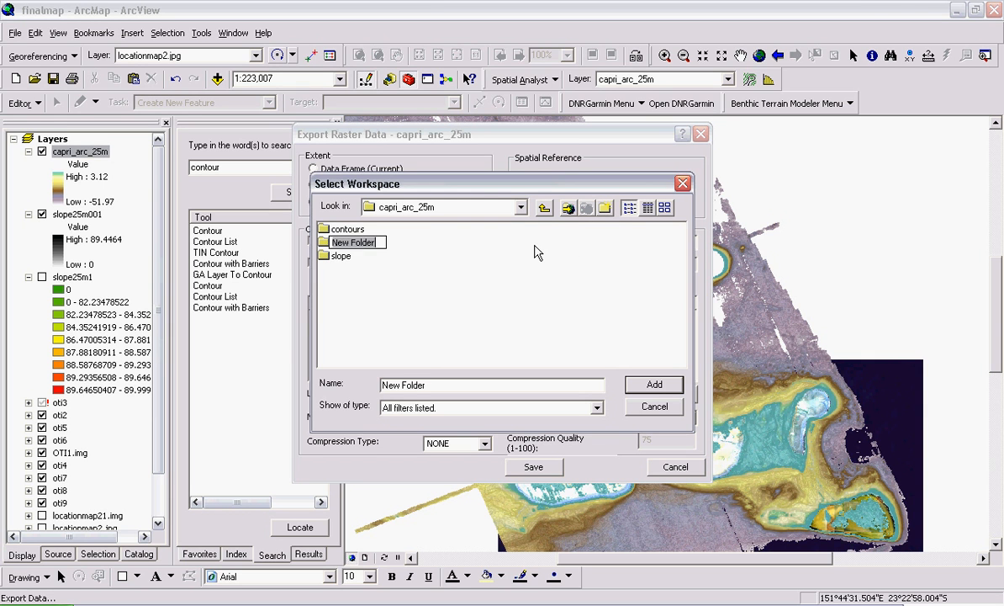
pyautogui.write('Grids')
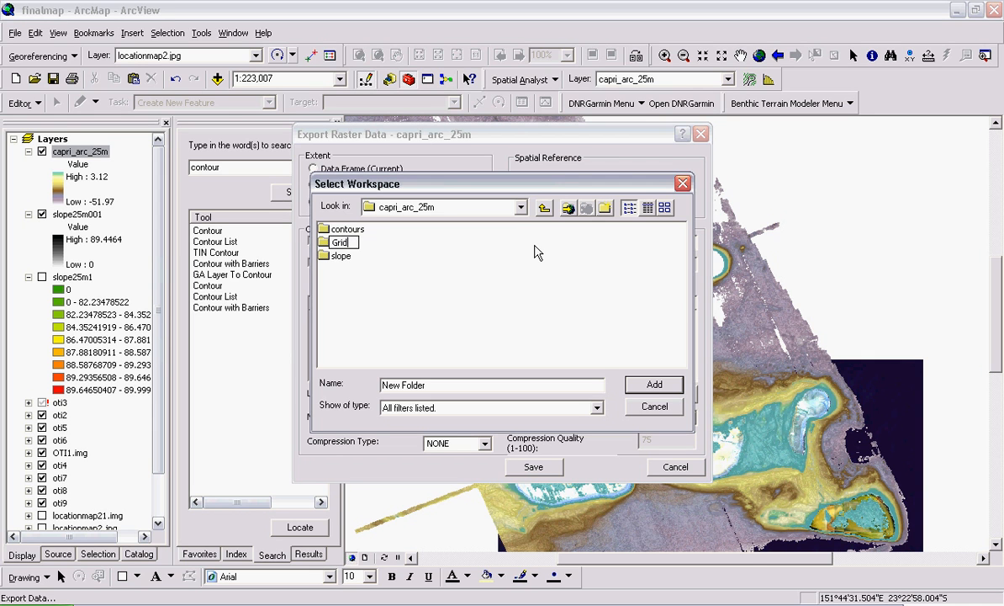
pyautogui.click(515, 288)
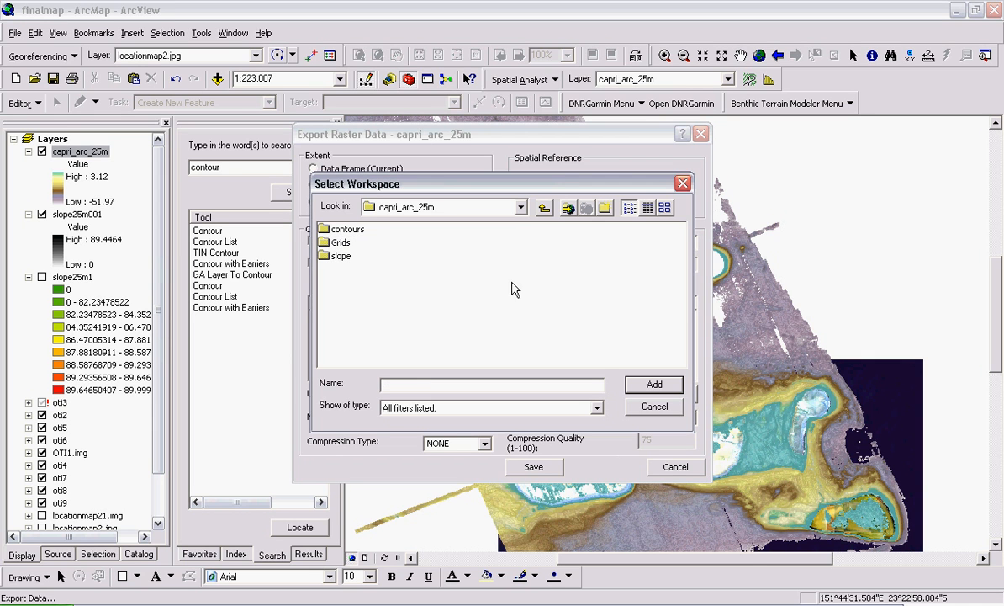
pyautogui.doubleClick(341, 243)
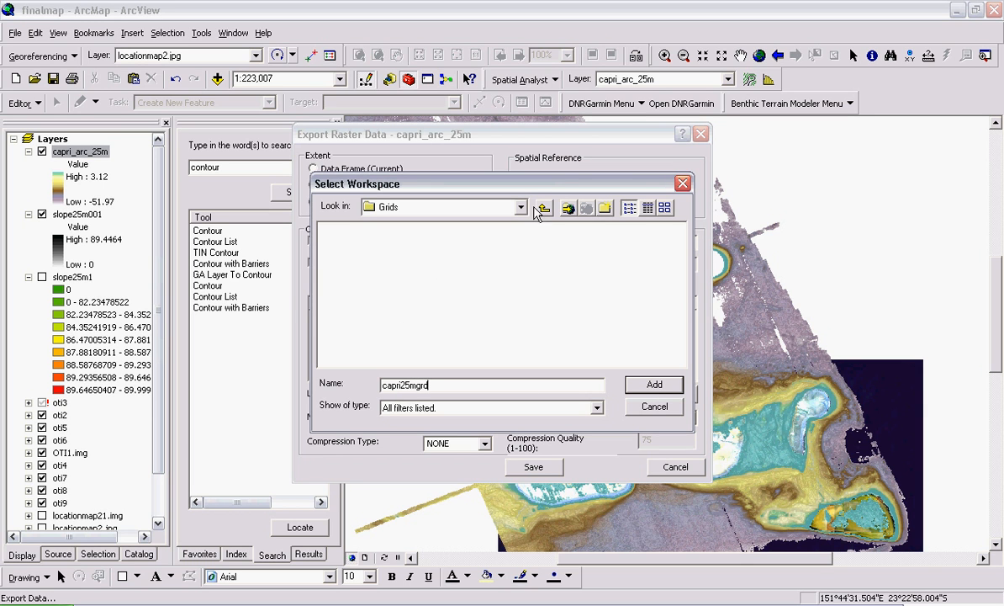
pyautogui.doubleClick(443, 386)
pyautogui.press('BackSpace')
pyautogui.click(544, 207)
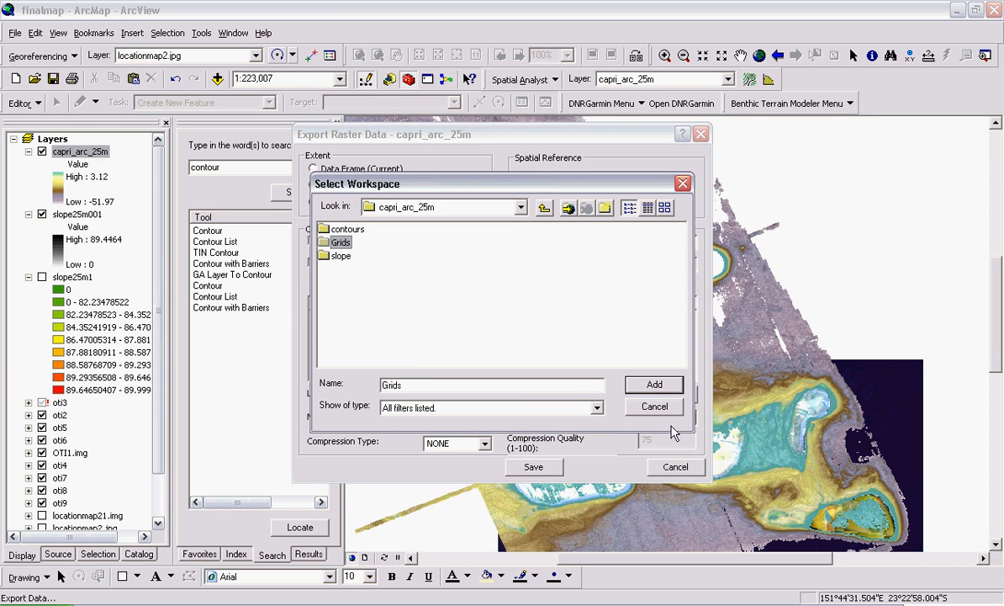
pyautogui.click(653, 388)
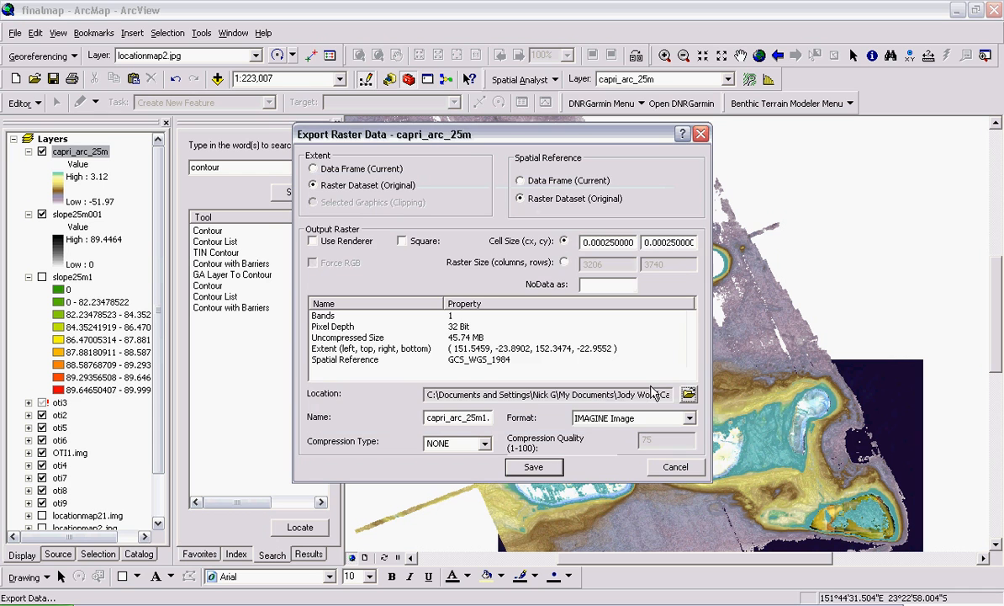
# Step: Set the output format to GRID, name the raster capri25mgrd, and save the export
pyautogui.click(664, 394)
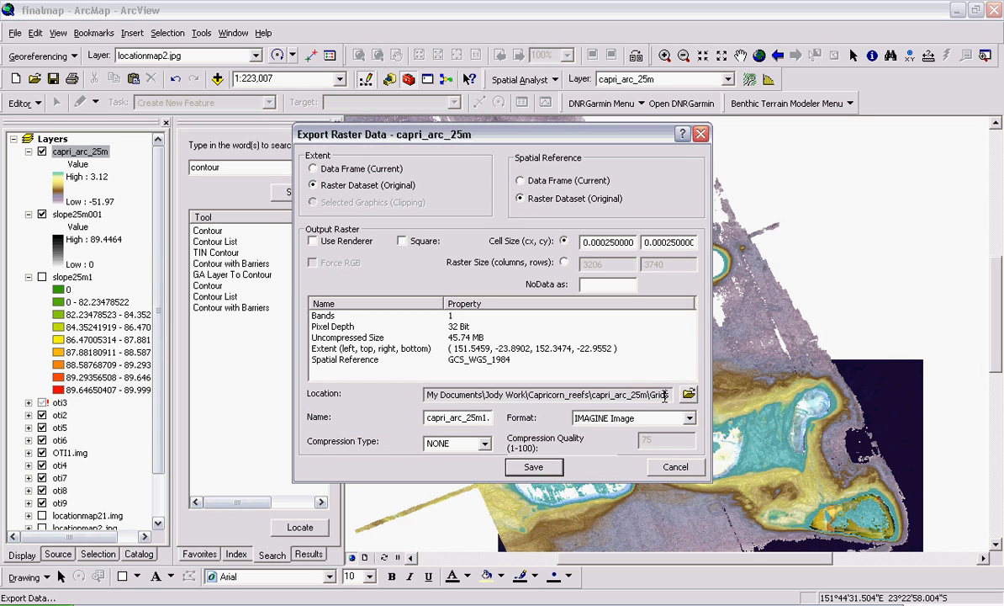
pyautogui.click(454, 416)
pyautogui.write('img')
pyautogui.click(671, 418)
pyautogui.click(604, 443)
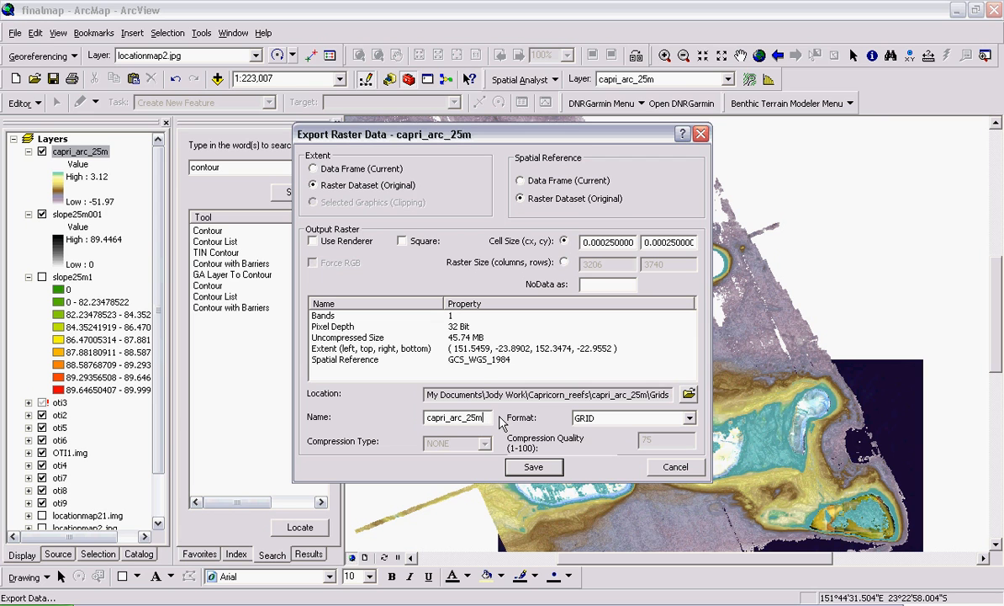
pyautogui.press('BackSpace')
pyautogui.press('BackSpace')
pyautogui.press('BackSpace')
pyautogui.press('BackSpace')
pyautogui.press('BackSpace')
pyautogui.press('BackSpace')
pyautogui.press('BackSpace')
pyautogui.press('BackSpace')
pyautogui.press('BackSpace')
pyautogui.press('BackSpace')
pyautogui.press('BackSpace')
pyautogui.press('BackSpace')
pyautogui.press('BackSpace')
pyautogui.click(542, 473)
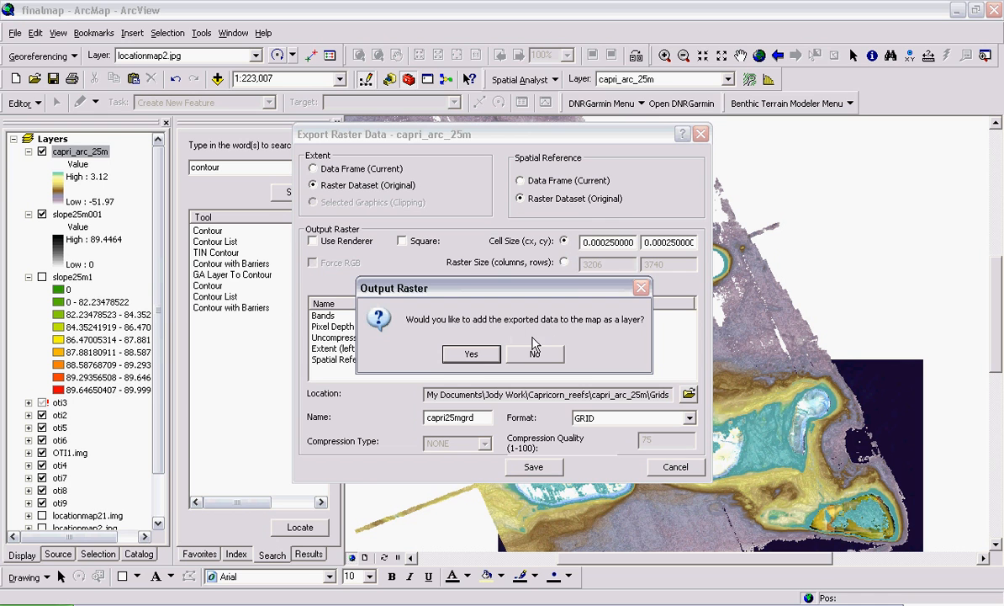
# Step: Accept the prompt so capri25mgrd is added as a map layer
pyautogui.click(471, 355)
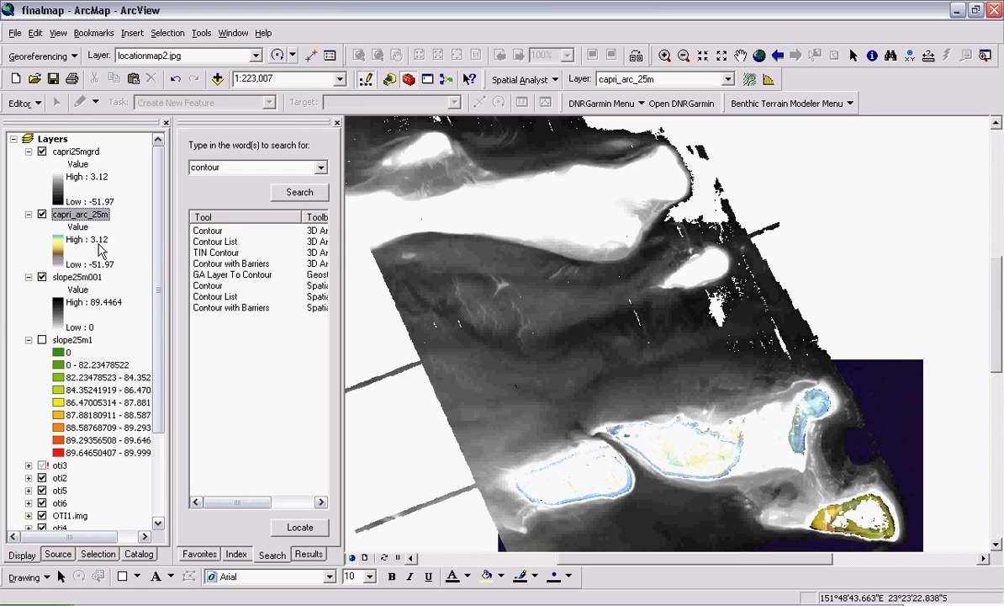
# Step: Verify in capri25mgrd's Source properties that it is a GRID in Grids, then show the ArcToolbox tree
pyautogui.rightClick(82, 154)
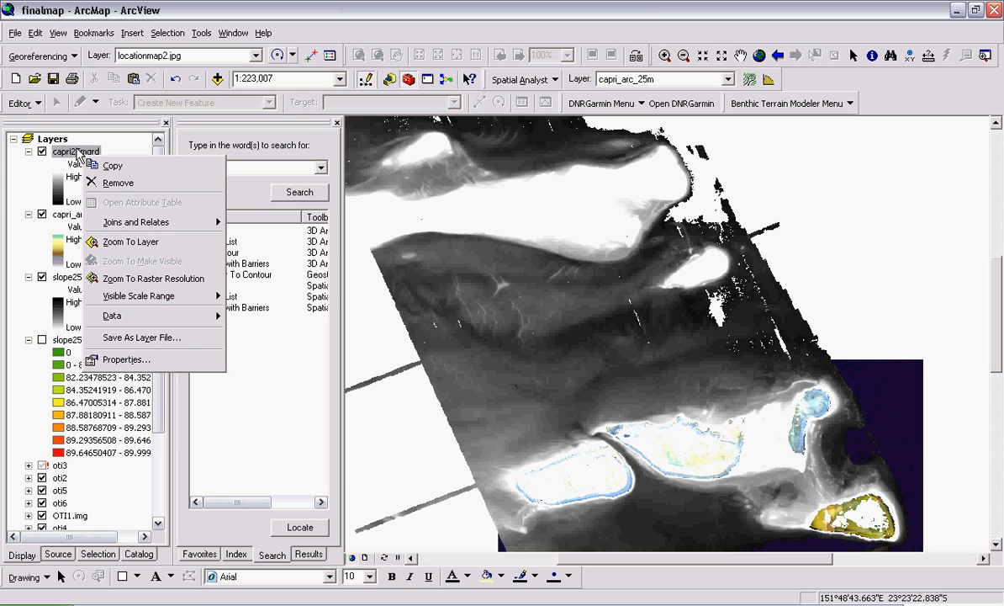
pyautogui.click(122, 359)
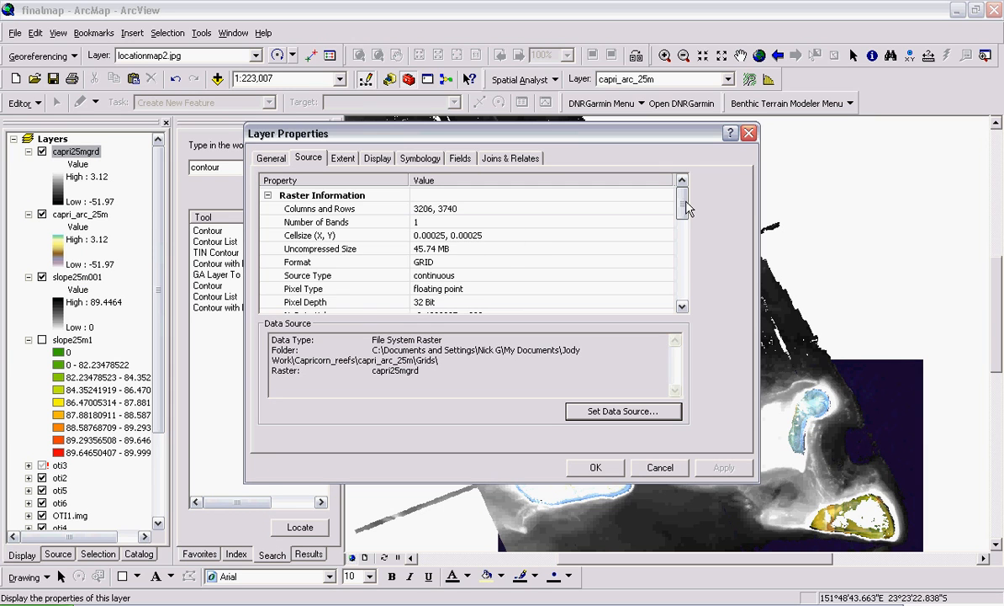
pyautogui.moveTo(683, 210); pyautogui.dragTo(683, 269)
pyautogui.moveTo(685, 232); pyautogui.dragTo(640, 187)
pyautogui.click(659, 468)
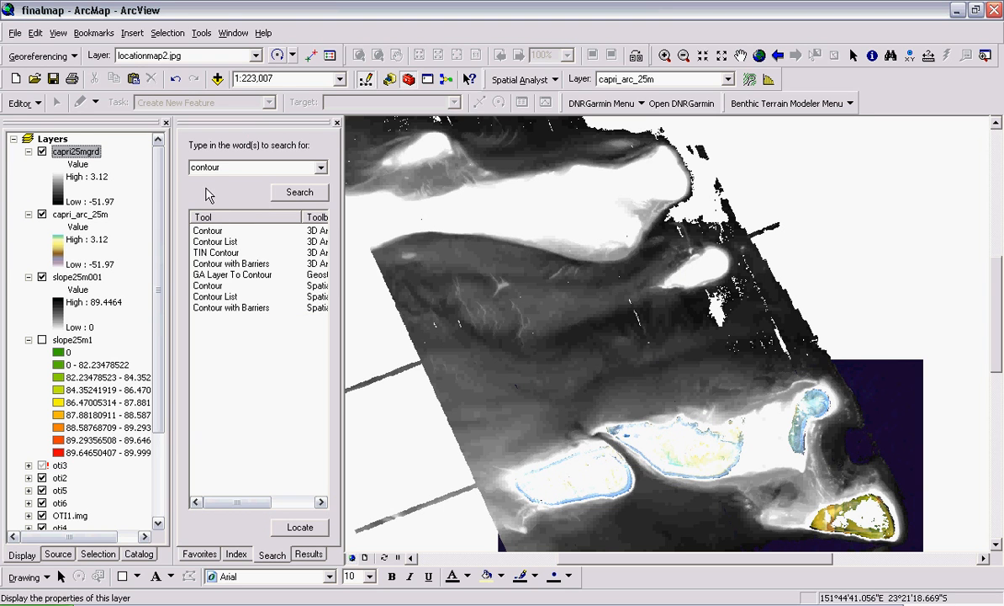
pyautogui.click(202, 556)
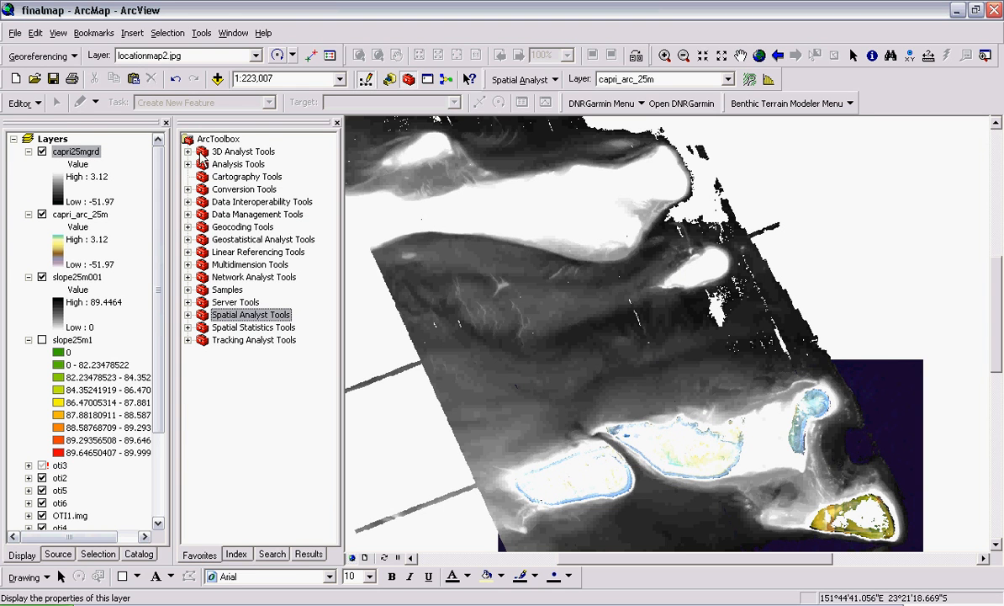
# Step: Check the 3D Analyst Raster Surface Contour tool, then open Contour from Spatial Analyst Tools > Surface instead
pyautogui.click(188, 152)
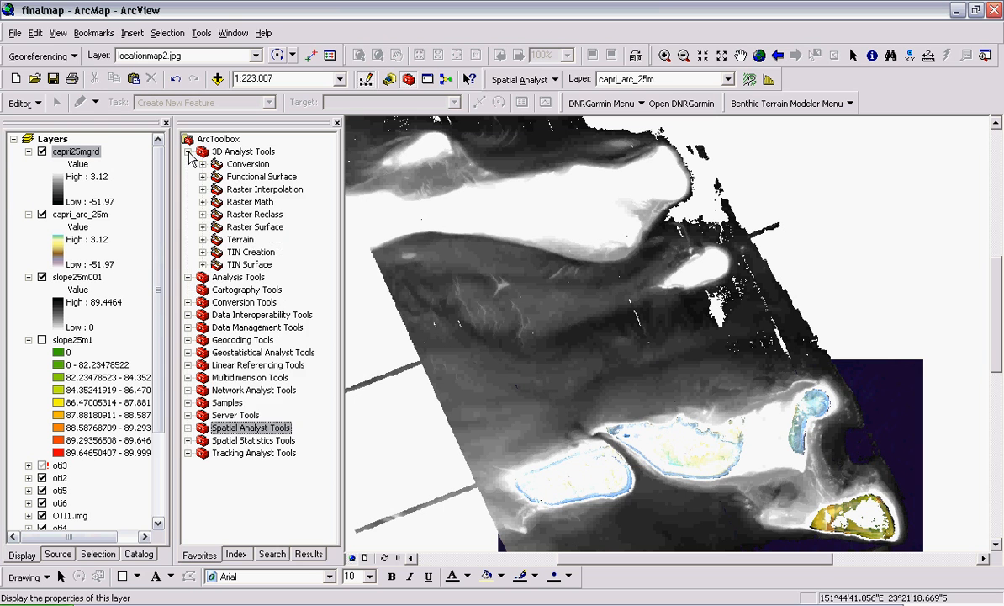
pyautogui.click(202, 227)
pyautogui.click(254, 251)
pyautogui.scroll(-2, 328, 351)
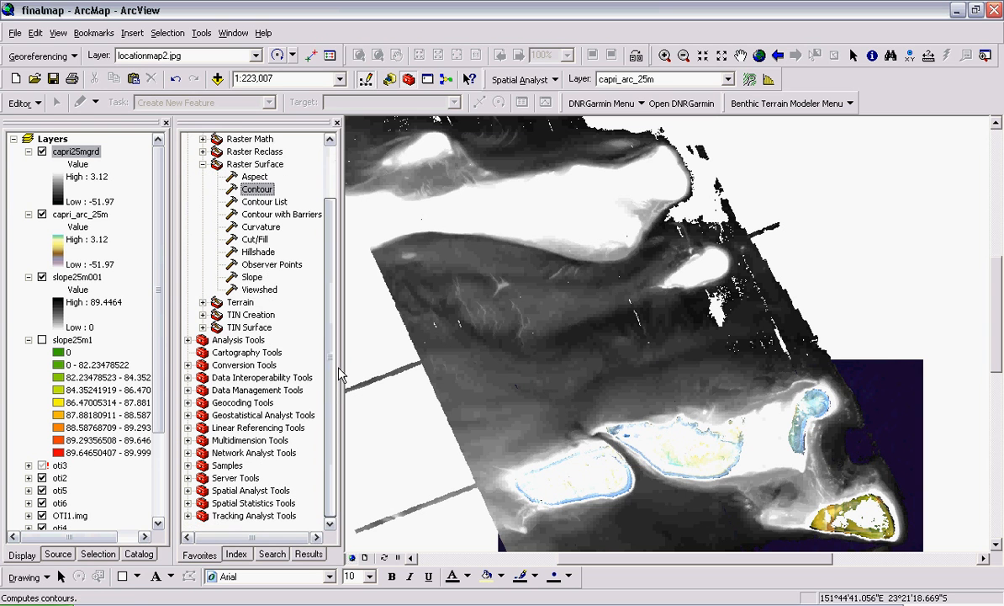
pyautogui.click(189, 492)
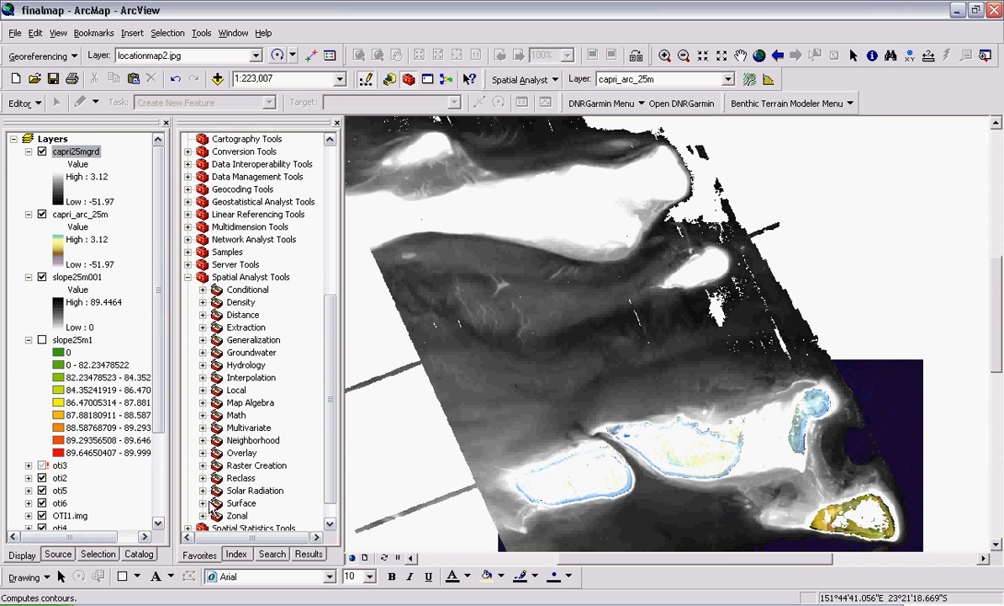
pyautogui.click(203, 504)
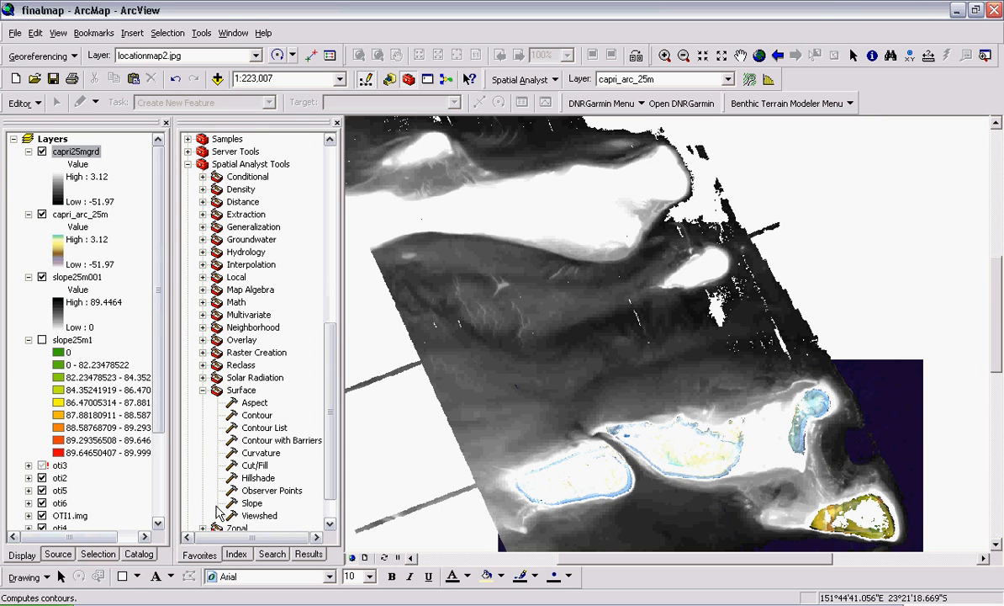
pyautogui.doubleClick(256, 415)
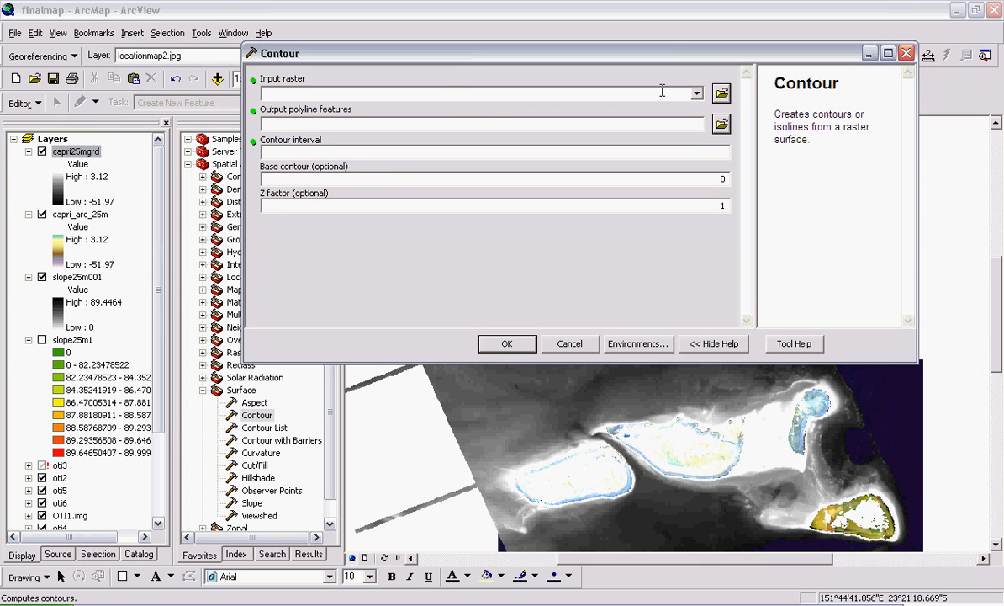
# Step: Show the rasters available for the Contour tool's Input raster field
pyautogui.click(697, 94)
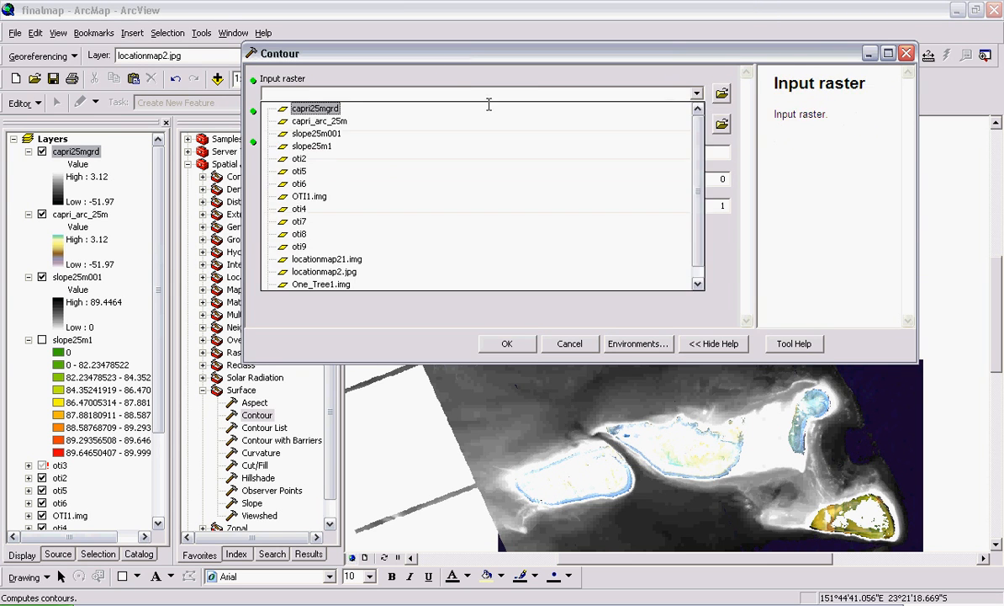